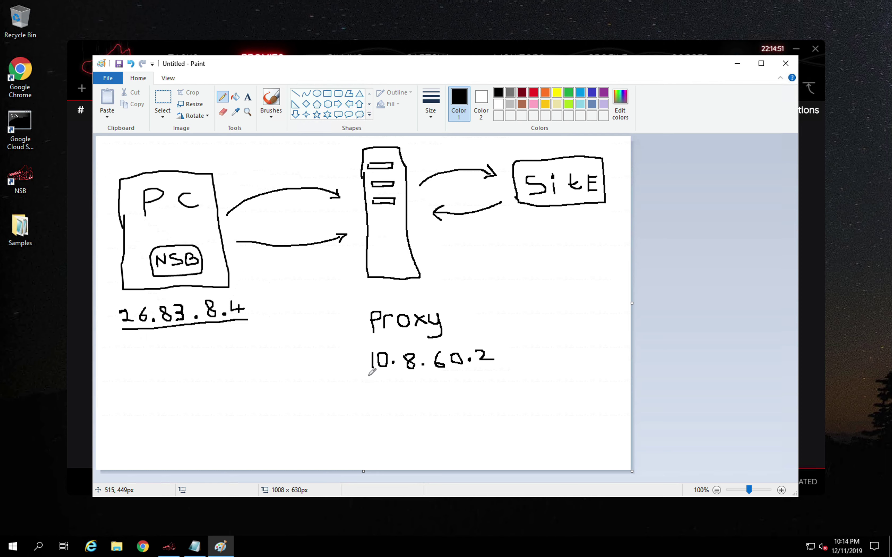
# Step: Underline the proxy's IP address, draw a small box below the server tower and add a third arrow from the PC to the server
pyautogui.moveTo(370, 376); pyautogui.dragTo(486, 373)
pyautogui.moveTo(377, 288)
pyautogui.mouseDown()
pyautogui.moveTo(377, 303)
pyautogui.moveTo(418, 288)
pyautogui.moveTo(376, 303)
pyautogui.mouseUp()
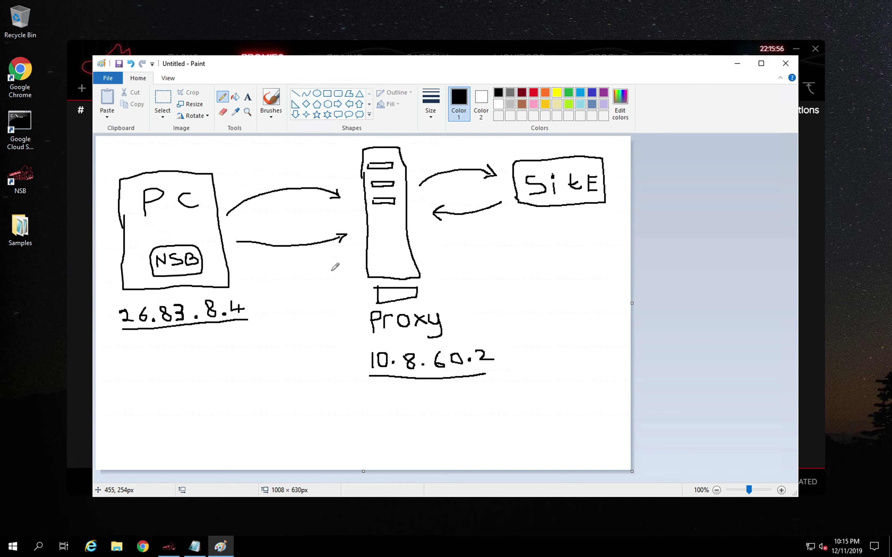
pyautogui.moveTo(240, 268); pyautogui.dragTo(350, 281)
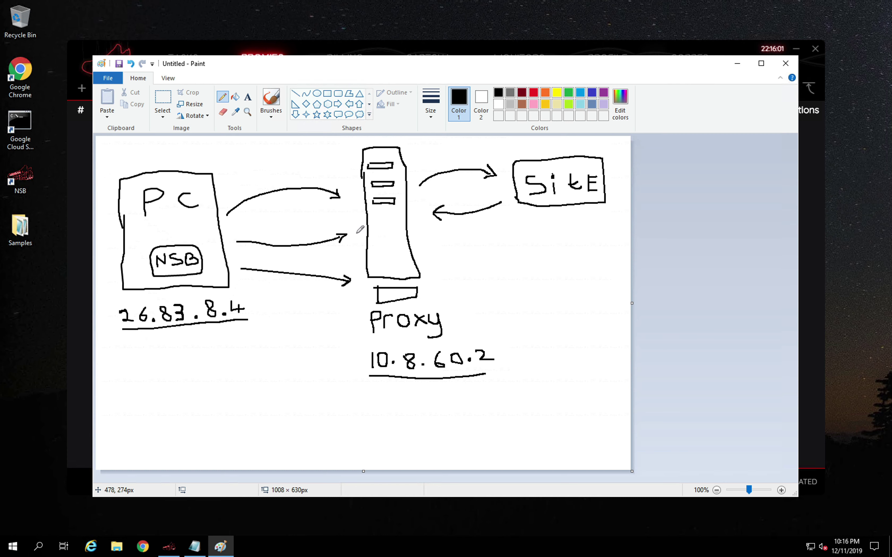
pyautogui.click(737, 67)
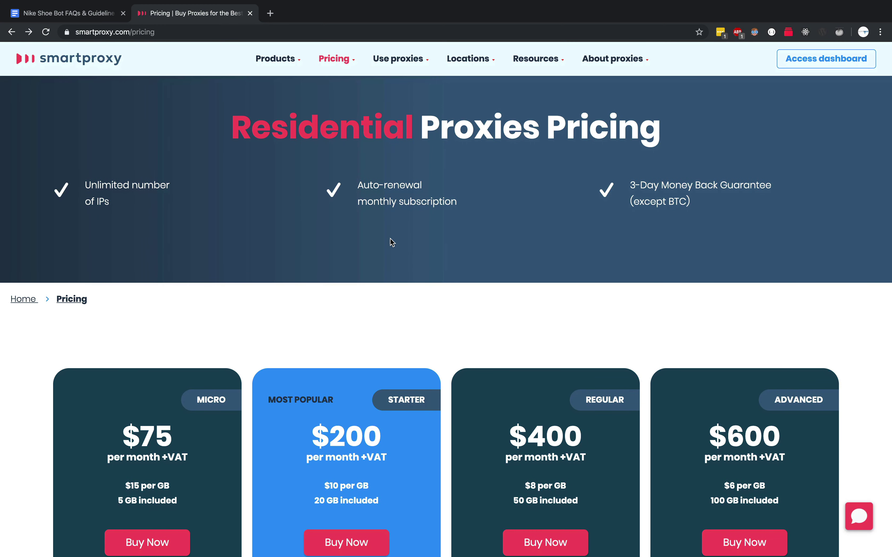
# Step: Switch to the browser and examine the Smartproxy residential pricing plans, highlighting the traffic included in the Micro plan
pyautogui.scroll(-2, 390, 240)
pyautogui.scroll(-3, 391, 241)
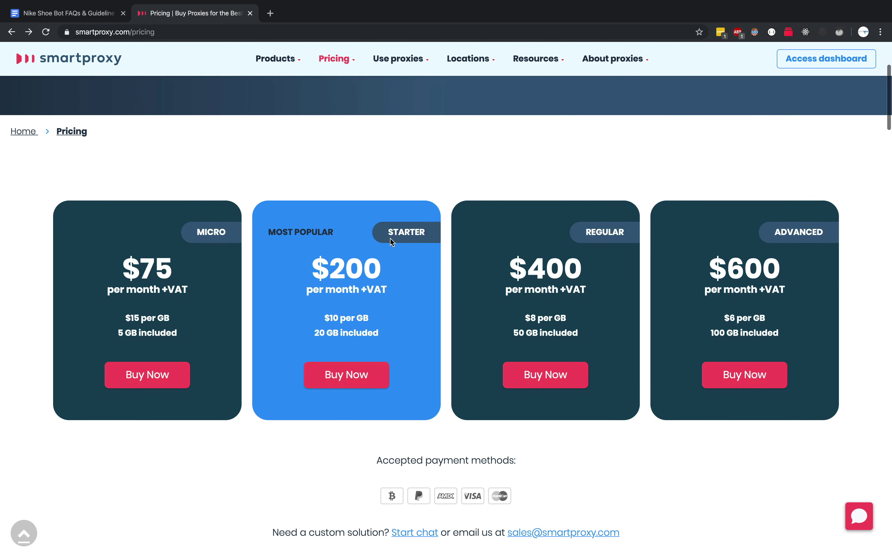
pyautogui.scroll(5, 390, 238)
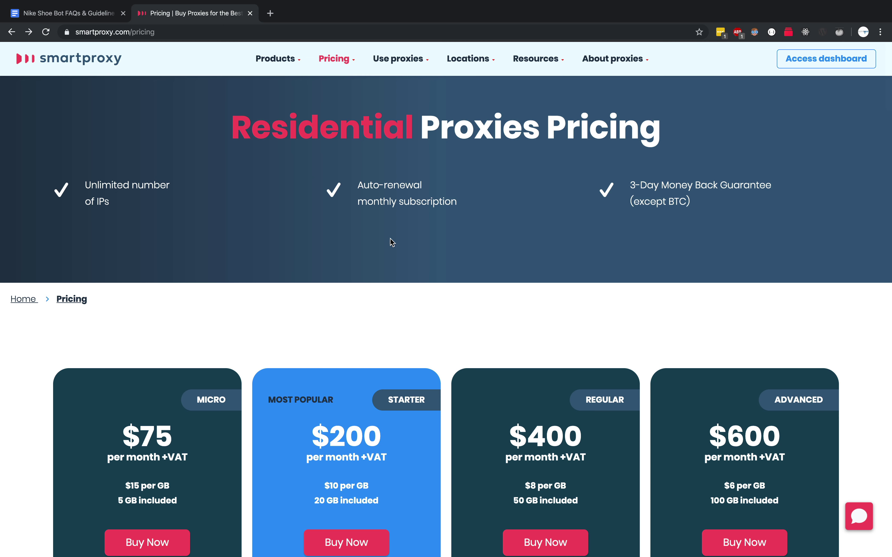
pyautogui.scroll(-4, 390, 242)
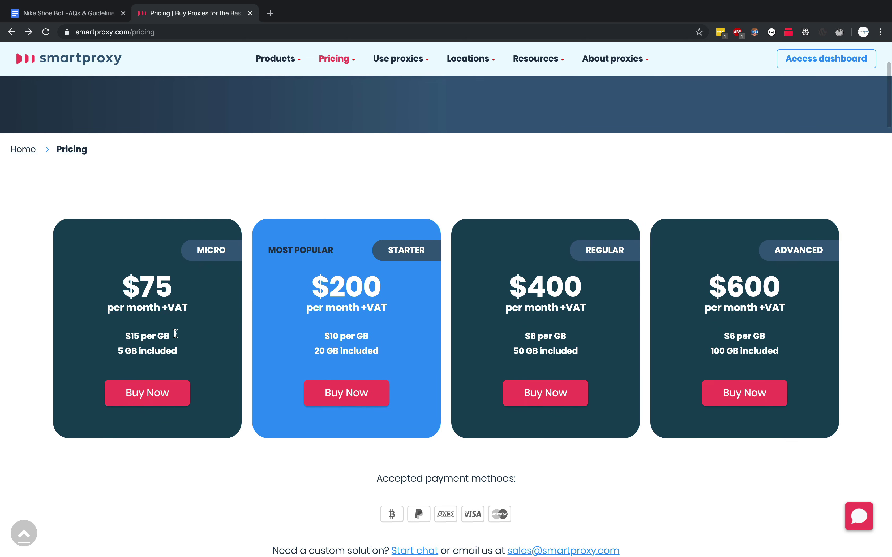
pyautogui.scroll(3, 140, 351)
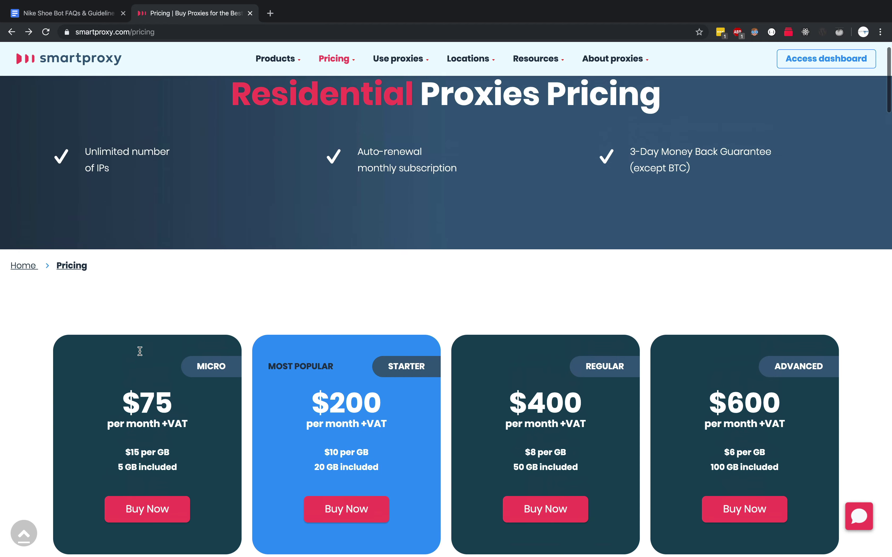
pyautogui.scroll(-4, 140, 351)
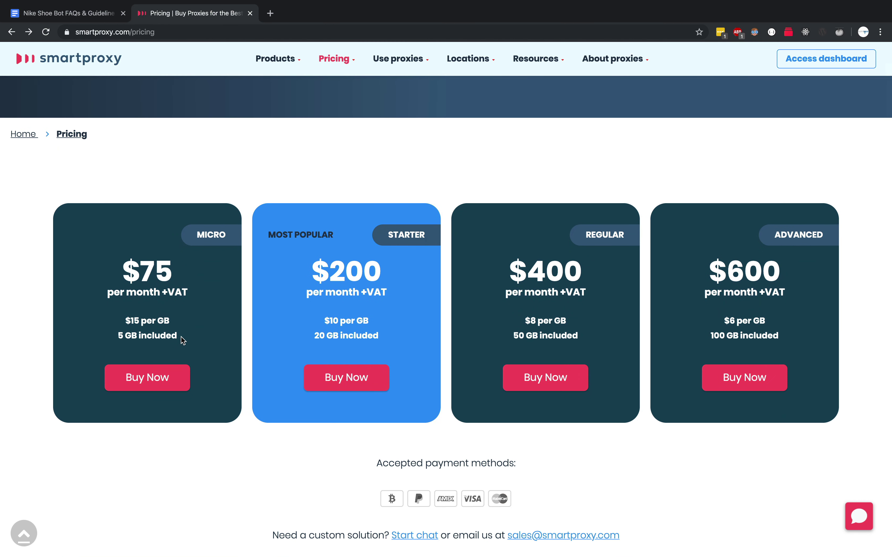
pyautogui.moveTo(181, 336); pyautogui.dragTo(125, 340)
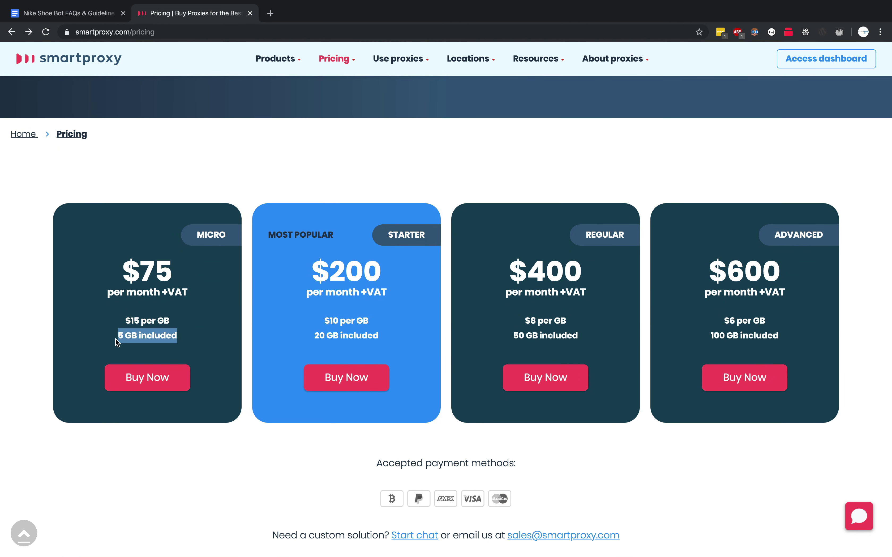
pyautogui.scroll(4, 176, 341)
# Step: Open the Smartproxy dashboard and log in with the saved account e-mail and password
pyautogui.click(806, 59)
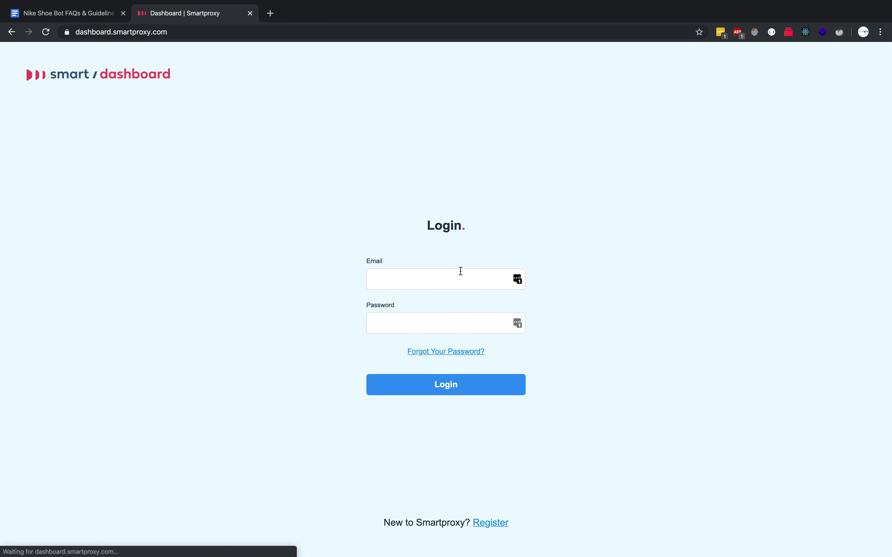
pyautogui.click(517, 280)
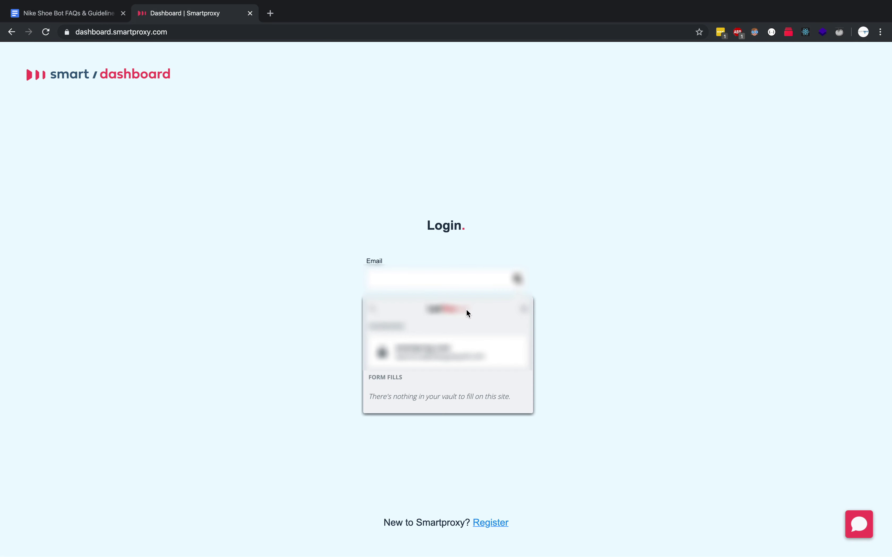
pyautogui.click(422, 351)
pyautogui.click(421, 385)
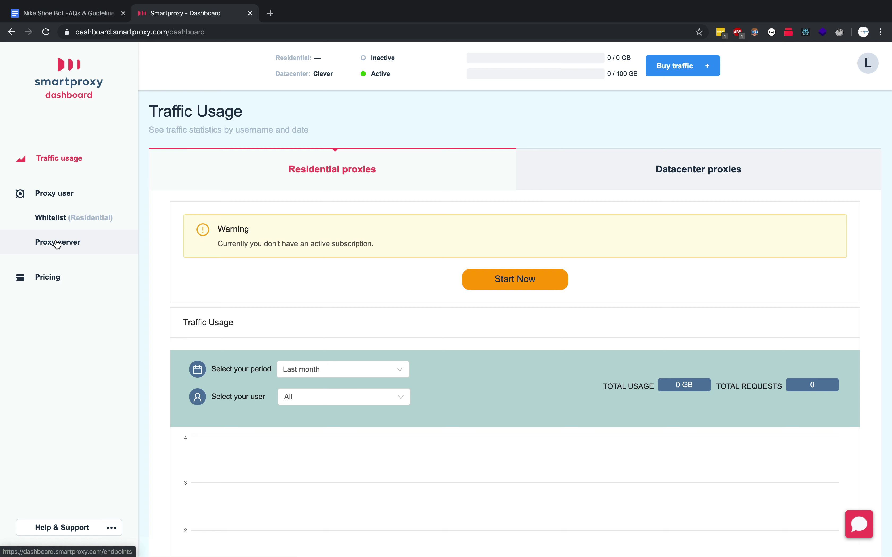
# Step: Open the datacenter proxy server list and highlight the endpoint address for rotating sessions
pyautogui.click(57, 242)
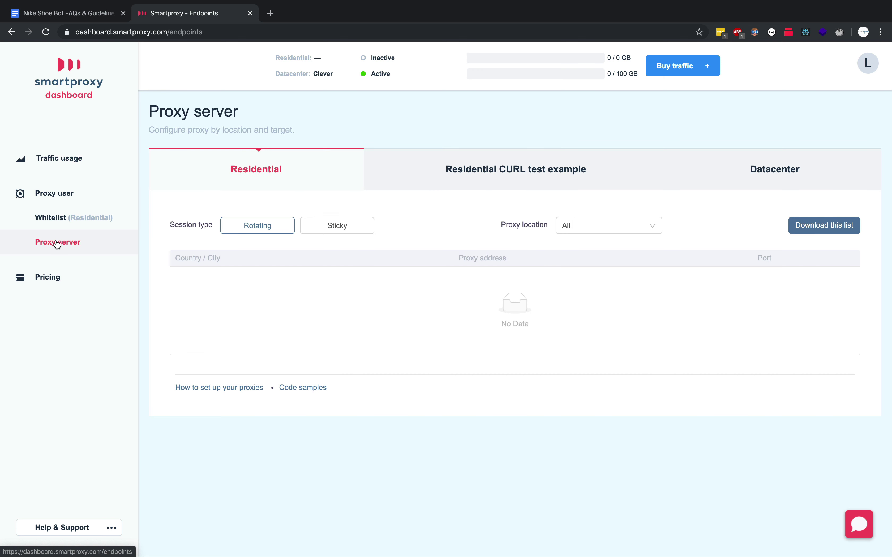
pyautogui.click(794, 185)
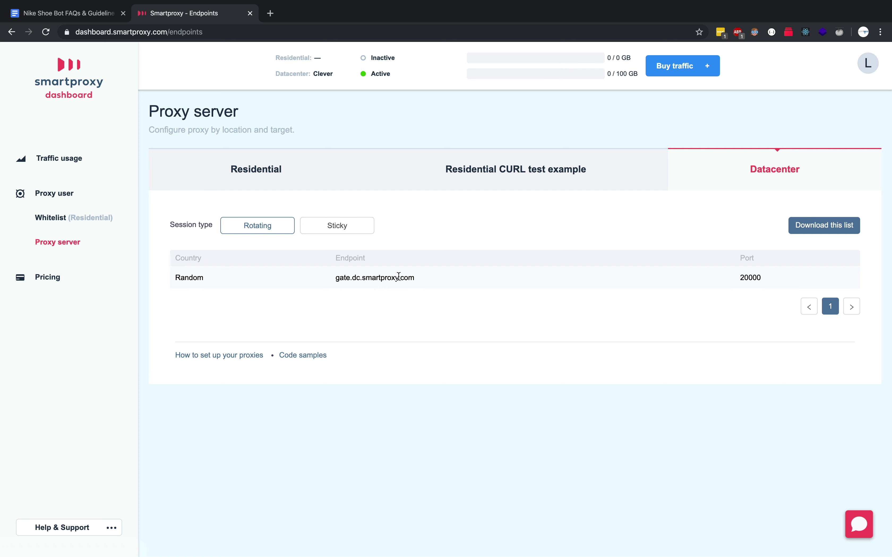
pyautogui.moveTo(417, 279); pyautogui.dragTo(332, 277)
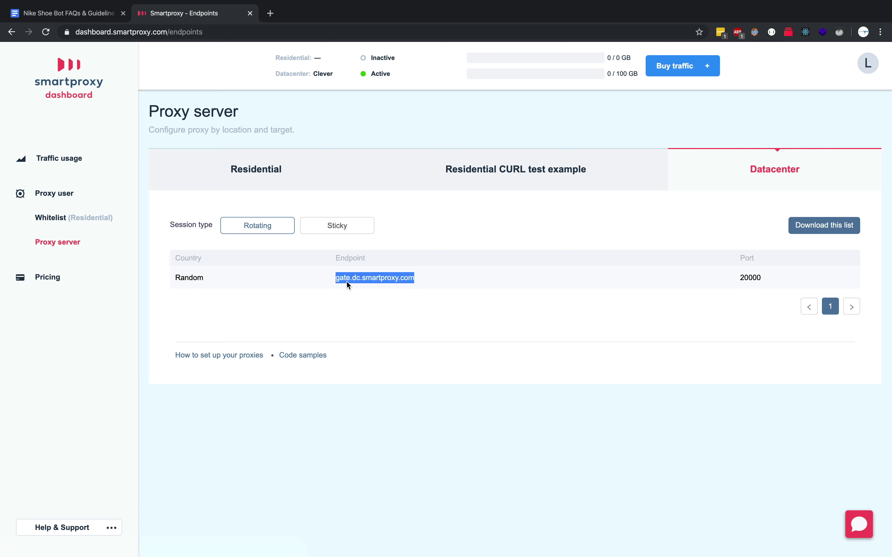
pyautogui.click(423, 304)
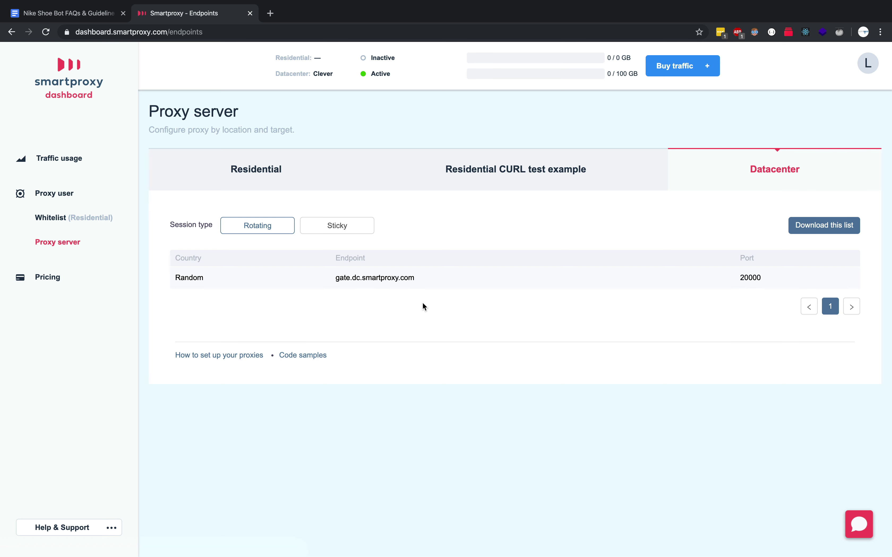
# Step: Switch to the remote desktop, bring up the Notepad proxy list and highlight the endpoint in its first line
pyautogui.hotkey('ctrl', 'Left')
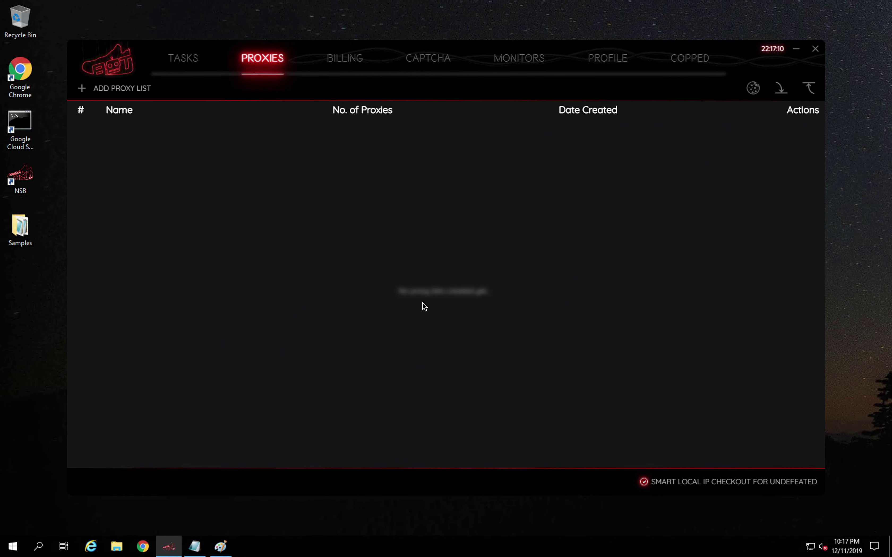
pyautogui.click(192, 550)
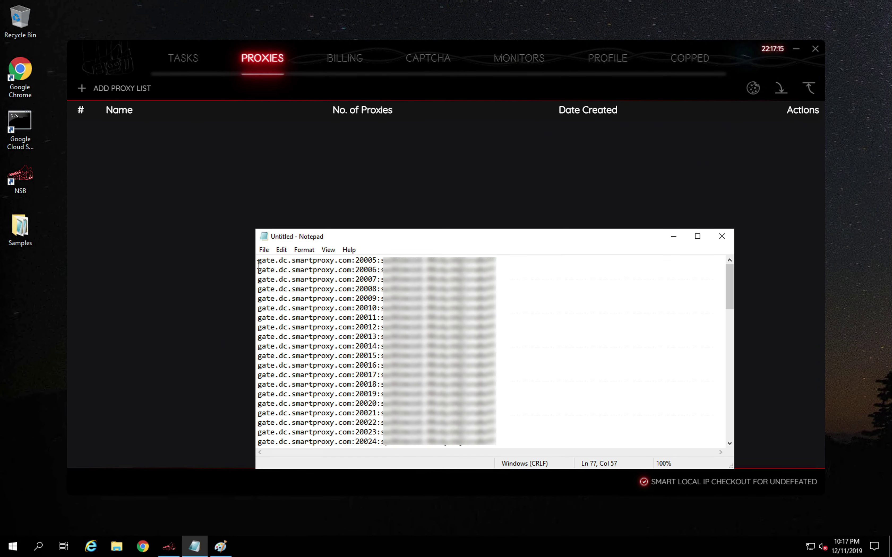
pyautogui.moveTo(258, 260); pyautogui.dragTo(347, 261)
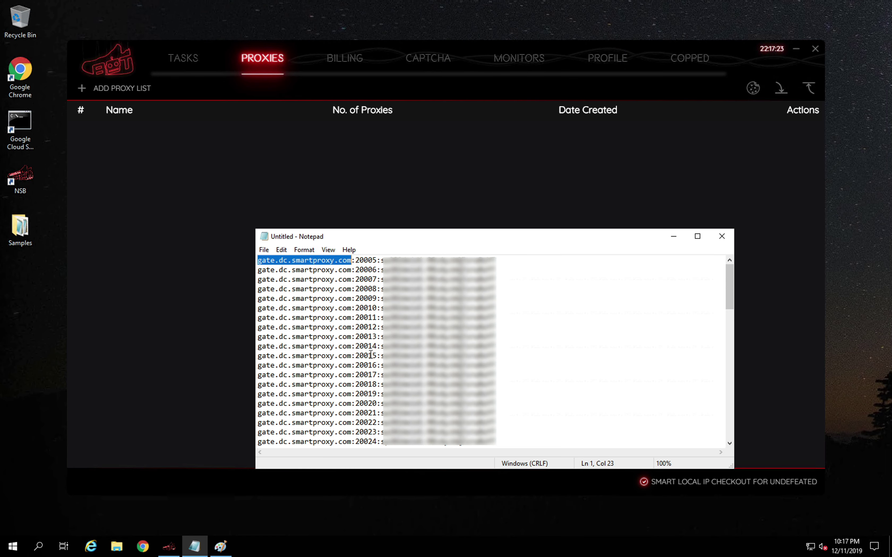
# Step: Return to the Smartproxy dashboard, set the datacenter session type to Sticky and highlight its port range
pyautogui.hotkey('ctrl', 'Right')
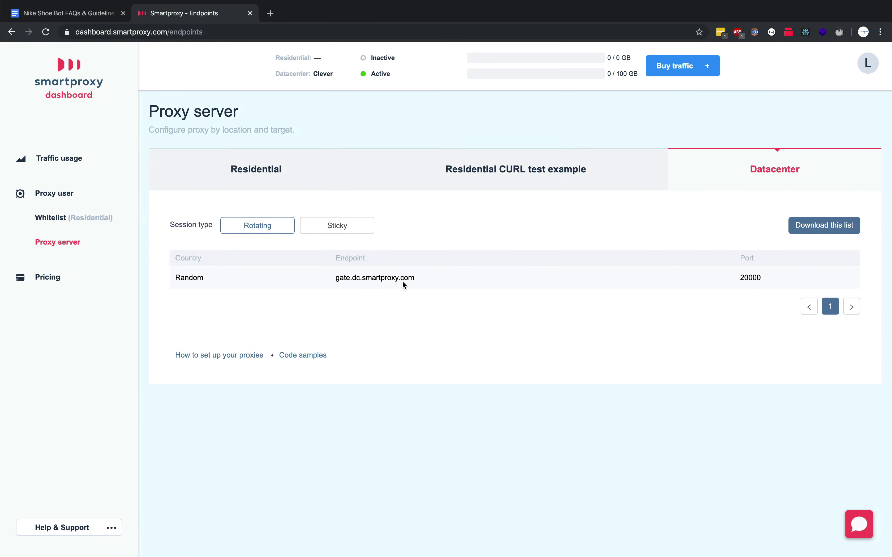
pyautogui.click(346, 231)
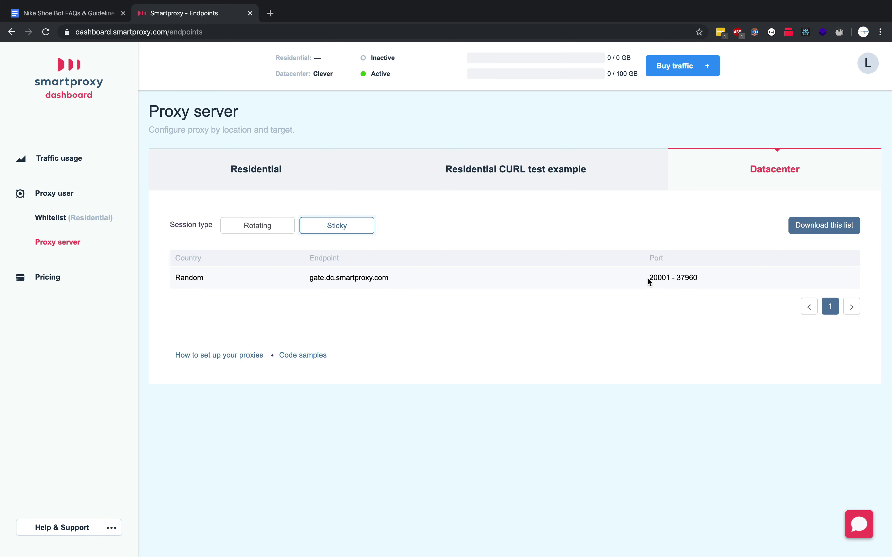
pyautogui.moveTo(649, 282); pyautogui.dragTo(706, 282)
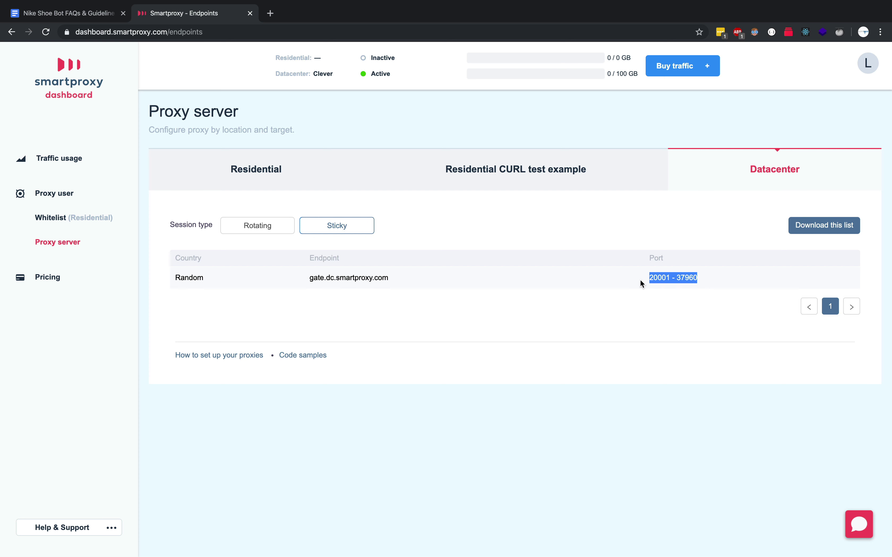
pyautogui.click(710, 279)
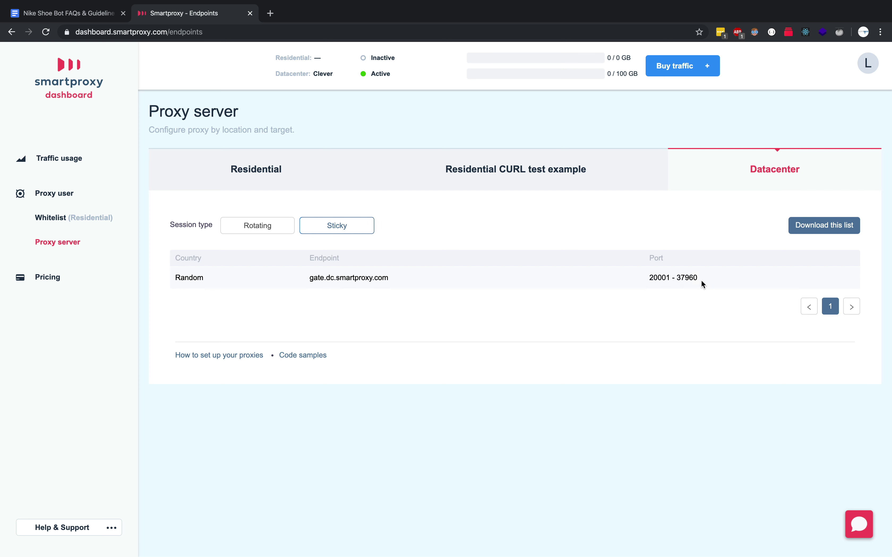
pyautogui.moveTo(695, 279); pyautogui.dragTo(666, 275)
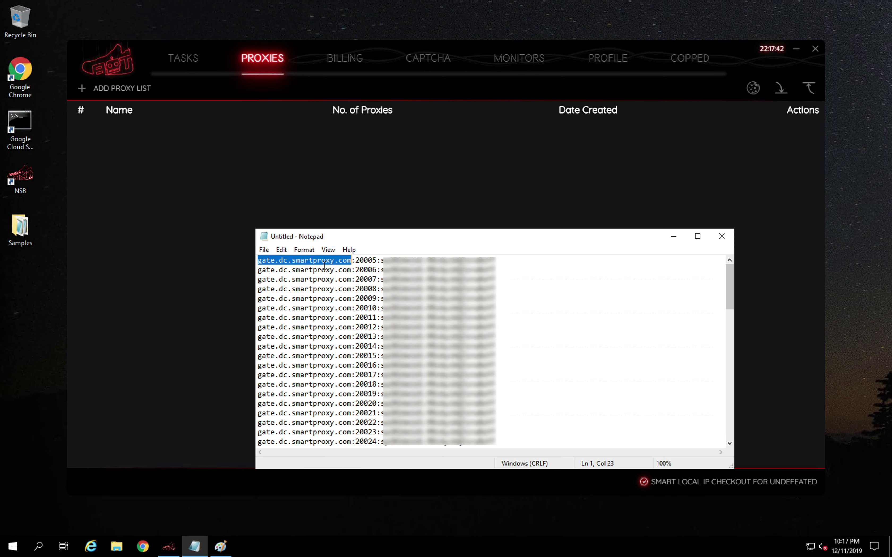
# Step: In Notepad, highlight the endpoint, port, username and password parts of the first proxy line and the colons separating them
pyautogui.click(324, 265)
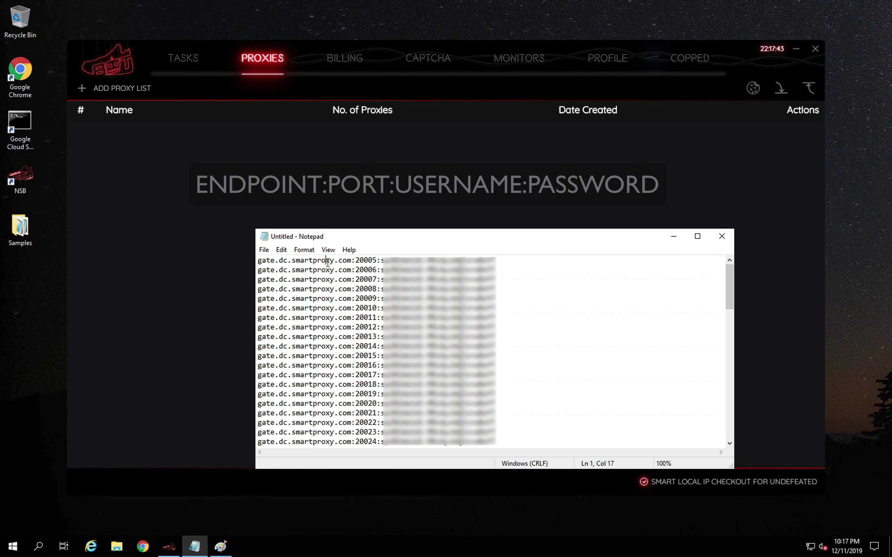
pyautogui.moveTo(352, 261); pyautogui.dragTo(258, 265)
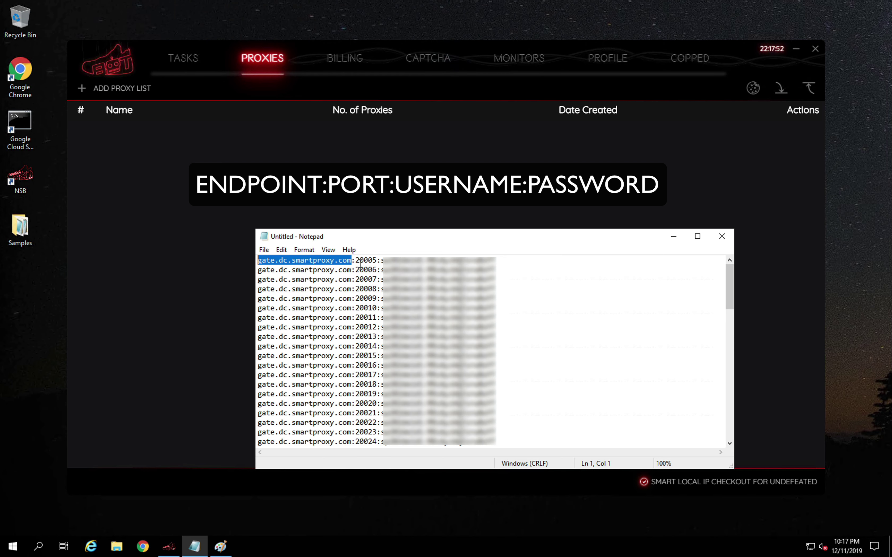
pyautogui.moveTo(355, 264); pyautogui.dragTo(352, 263)
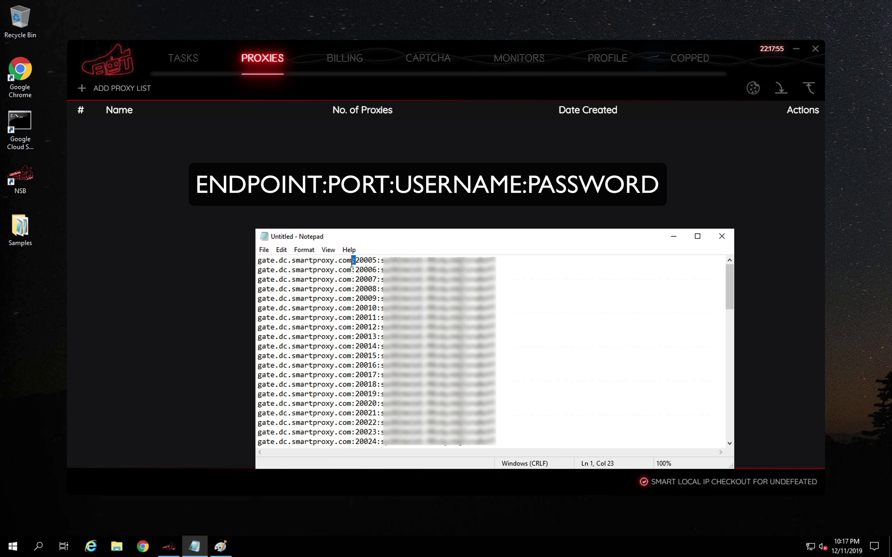
pyautogui.doubleClick(364, 261)
pyautogui.click(377, 260)
pyautogui.moveTo(376, 260); pyautogui.dragTo(380, 259)
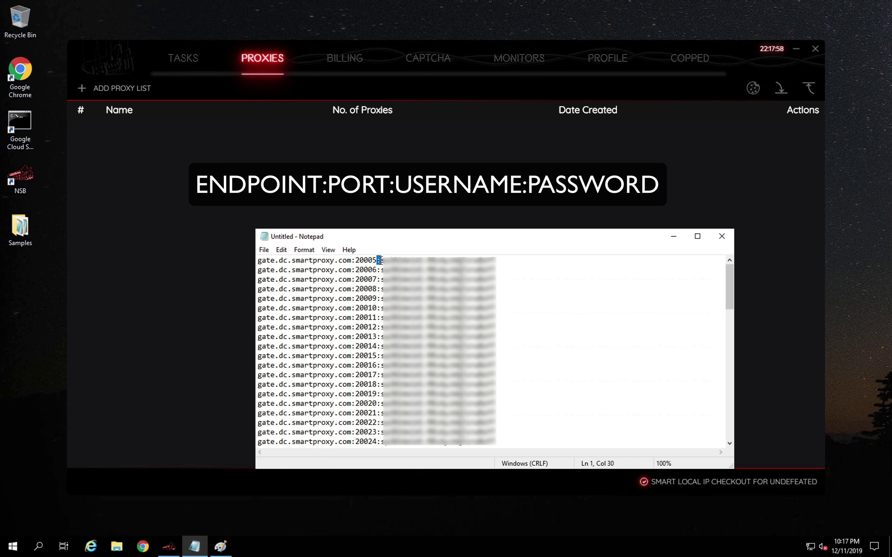
pyautogui.doubleClick(395, 261)
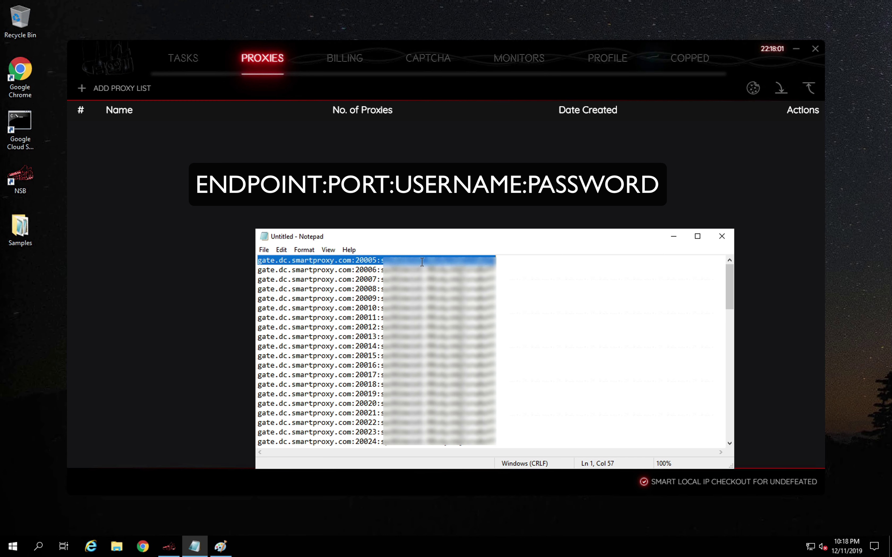
pyautogui.moveTo(422, 262); pyautogui.dragTo(382, 261)
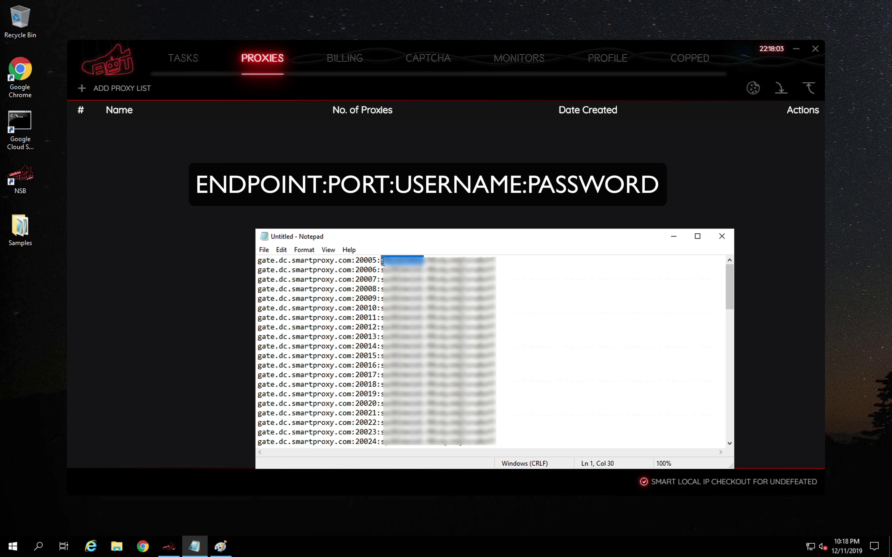
pyautogui.moveTo(498, 261); pyautogui.dragTo(464, 260)
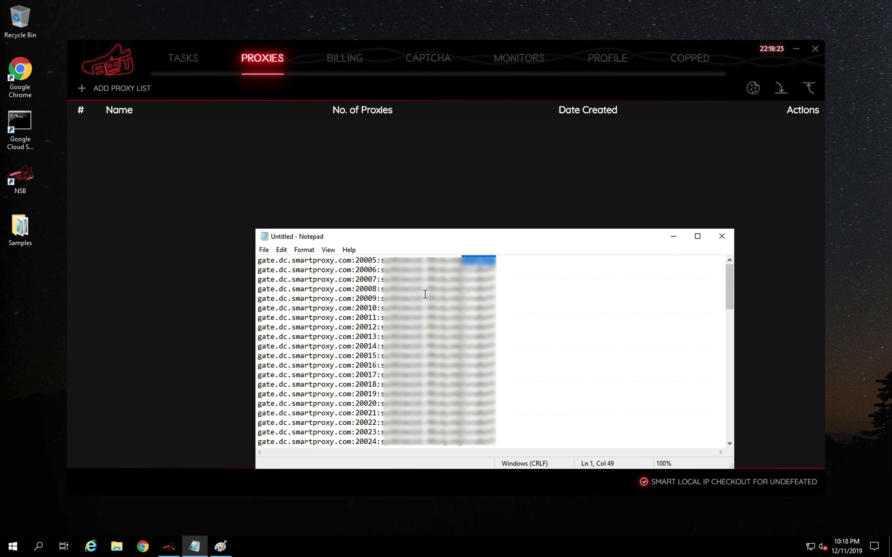
pyautogui.click(384, 282)
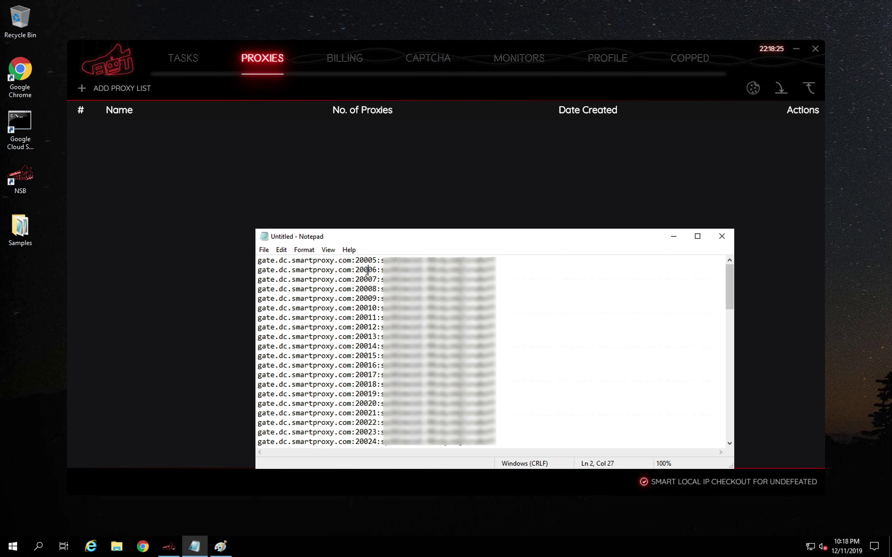
pyautogui.click(455, 336)
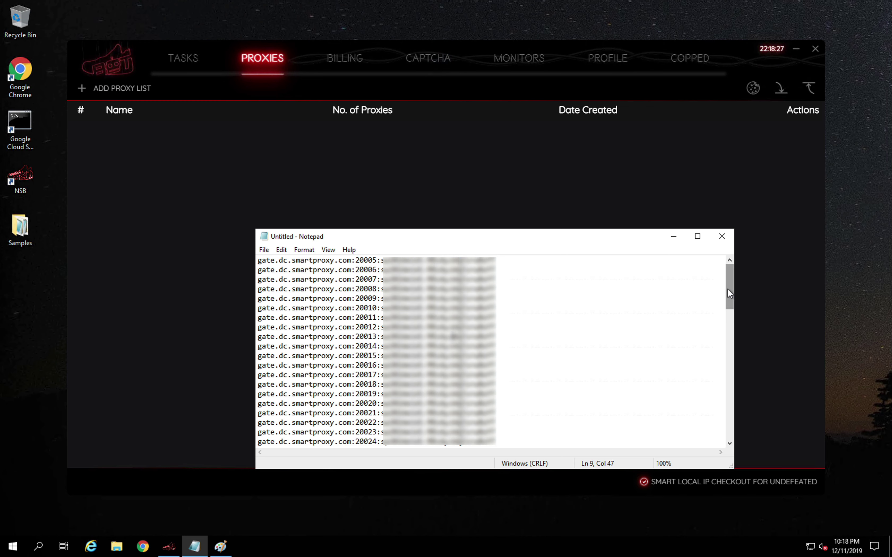
# Step: Copy all proxy lines, including their usernames and passwords, from Notepad into the proxies field of a new NSB proxy list
pyautogui.moveTo(728, 289); pyautogui.dragTo(720, 443)
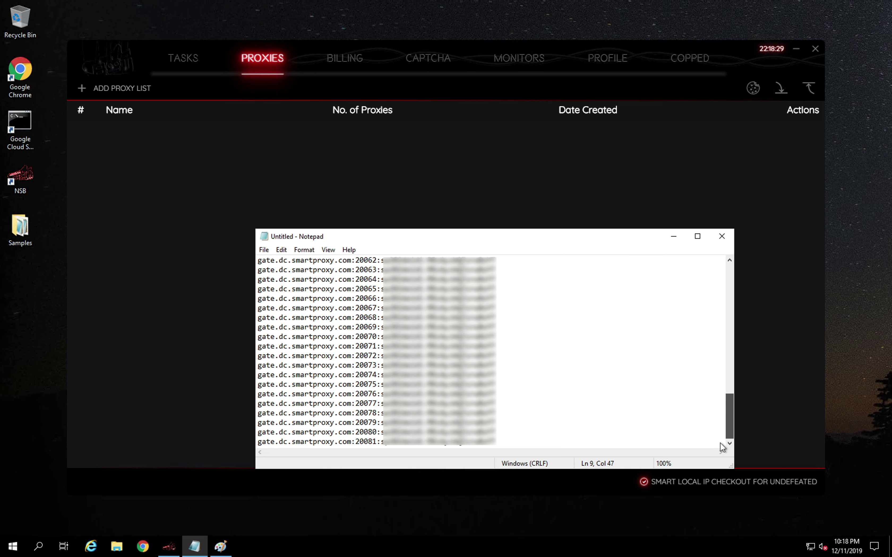
pyautogui.moveTo(495, 442); pyautogui.dragTo(227, 208)
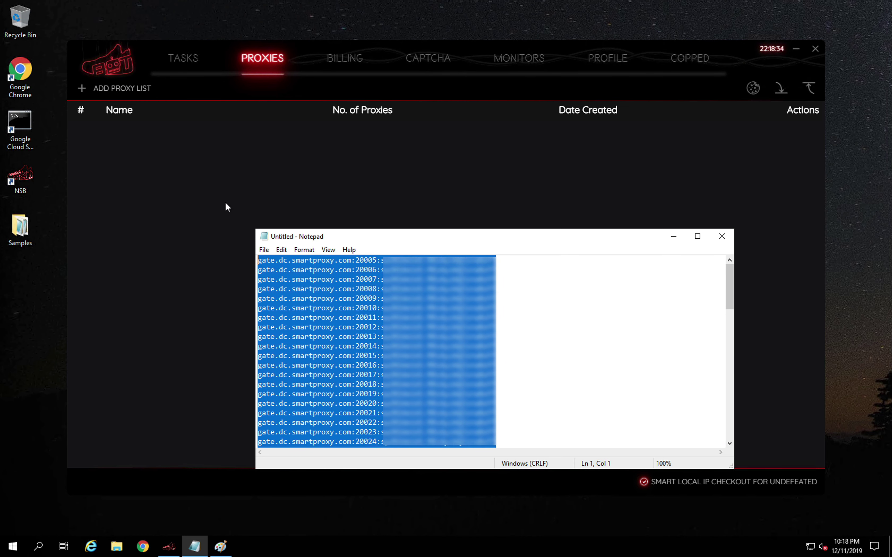
pyautogui.click(238, 180)
pyautogui.click(120, 89)
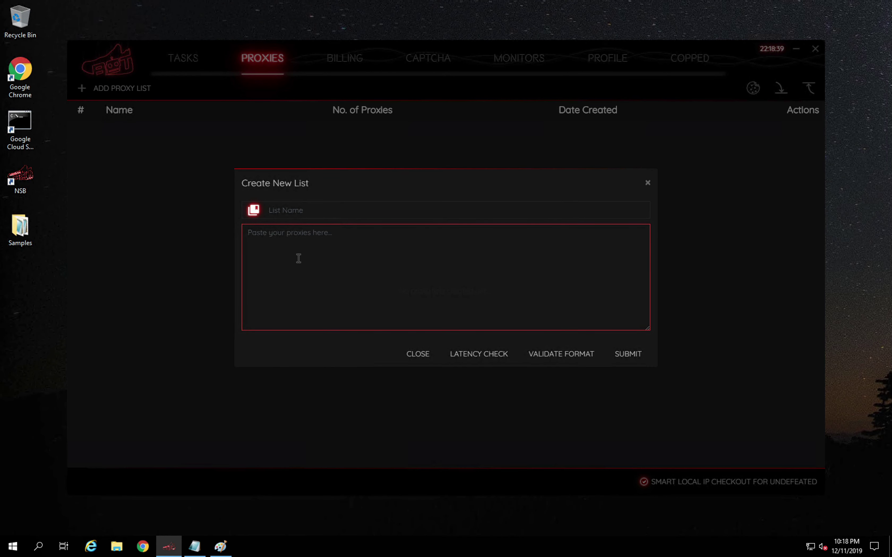
pyautogui.hotkey('ctrl', 'v')
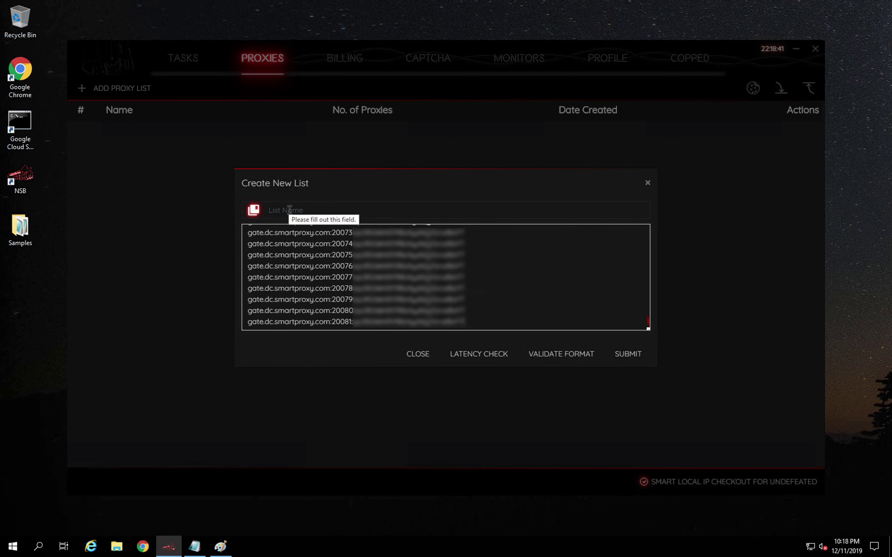
# Step: Name the new proxy list "Test DC proxies" and validate the format of its entries
pyautogui.click(289, 210)
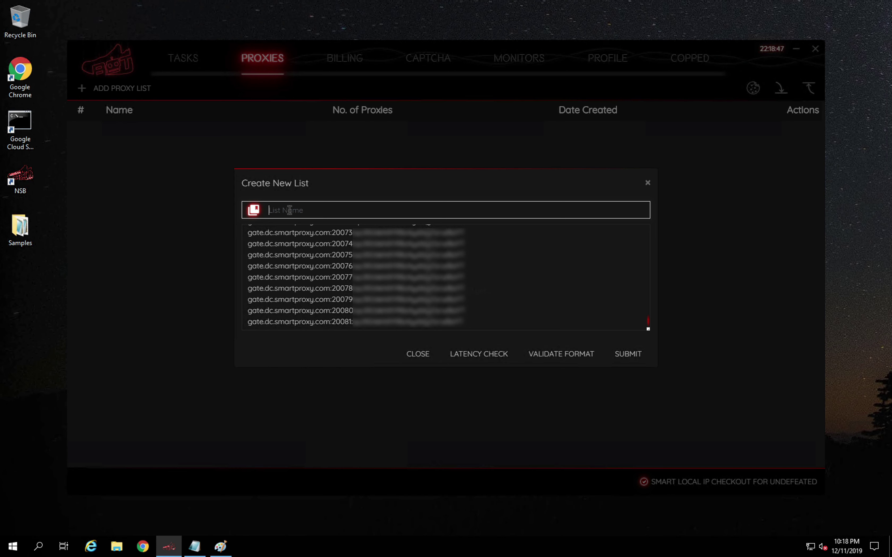
pyautogui.write('Test DC proxies')
pyautogui.click(545, 355)
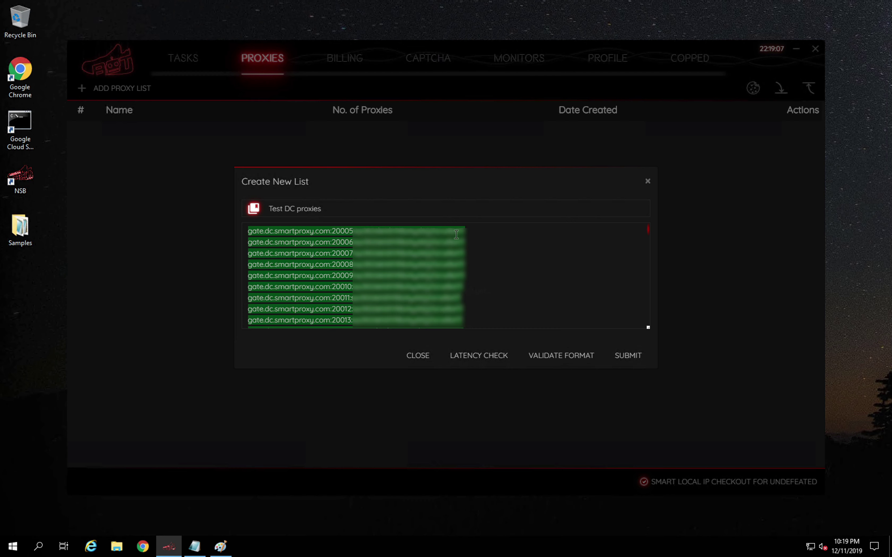
# Step: Remove the endpoint from the first proxy line, port 20005, and validate the list format again
pyautogui.click(469, 231)
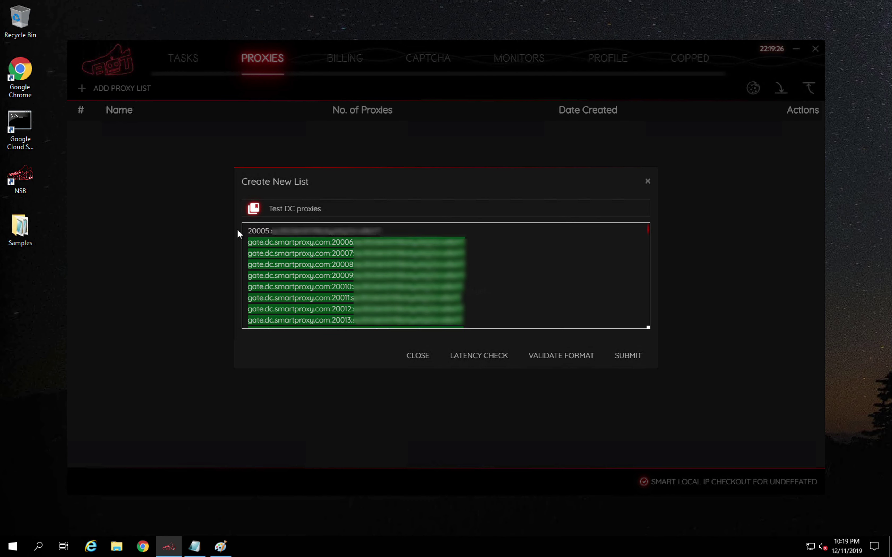
pyautogui.click(567, 355)
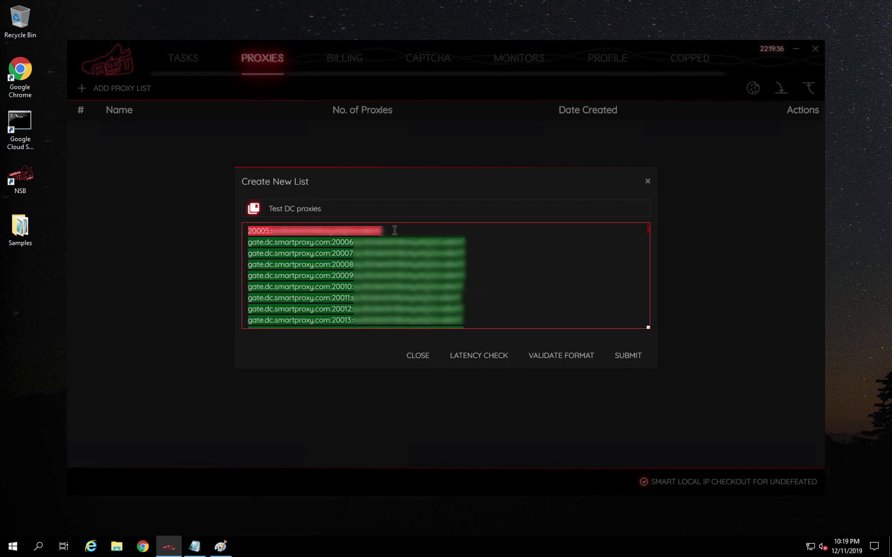
# Step: Delete the entire first proxy line, port 20005, so the list starts with the port 20006 entry
pyautogui.moveTo(395, 230); pyautogui.dragTo(226, 234)
pyautogui.press('Delete')
pyautogui.press('Delete')
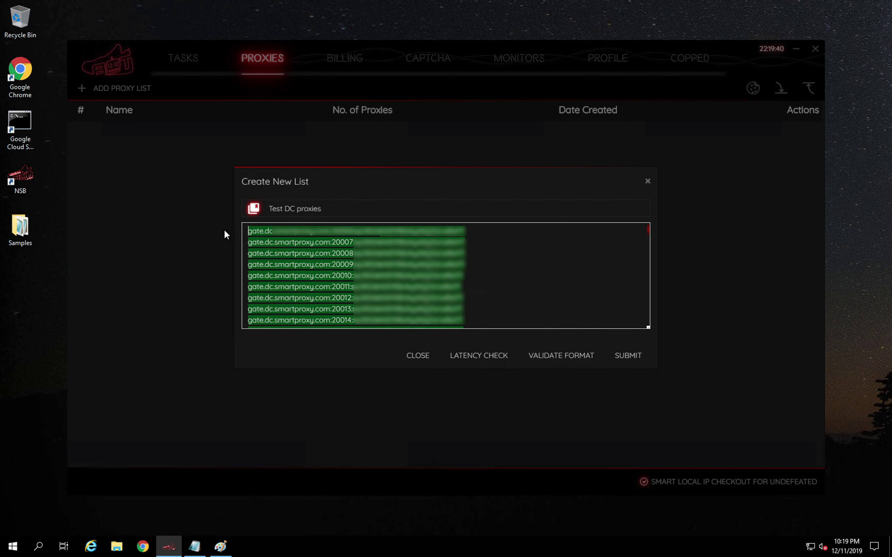
# Step: Run a latency check on the listed proxies and submit the Test DC proxies list
pyautogui.click(495, 356)
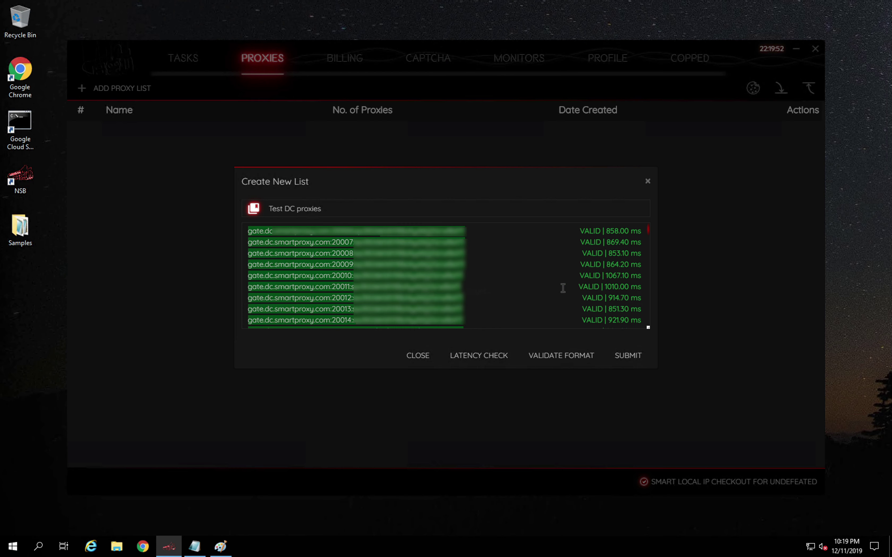
pyautogui.scroll(-4, 565, 285)
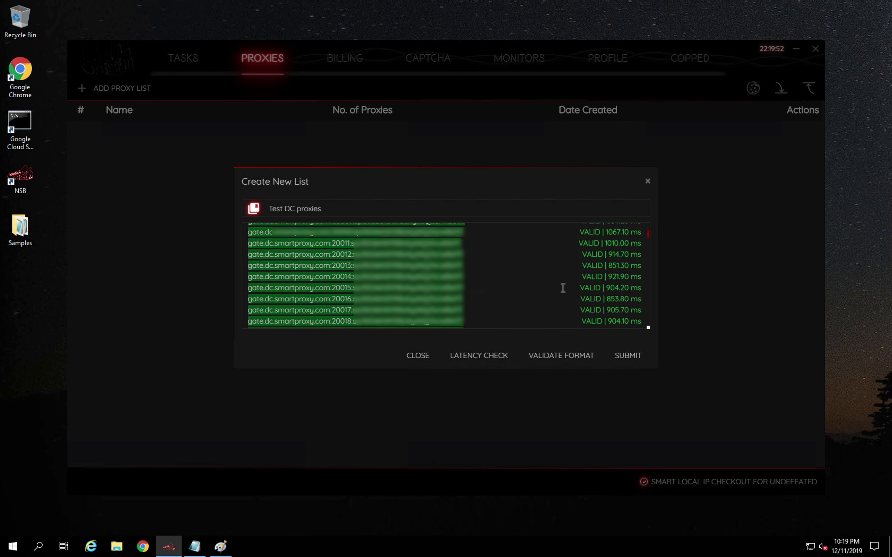
pyautogui.click(628, 358)
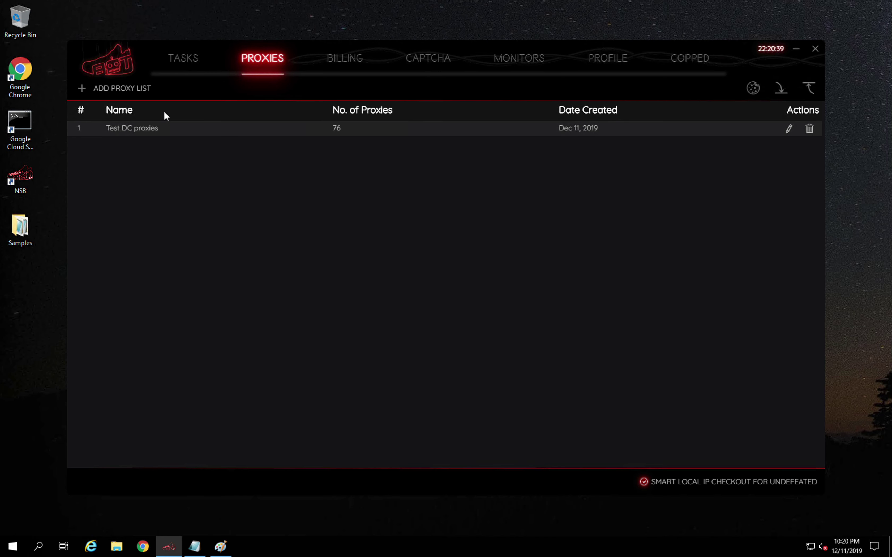
# Step: Review the blank form for a new proxy list, close it, and briefly bring up the Notepad proxy list
pyautogui.click(135, 91)
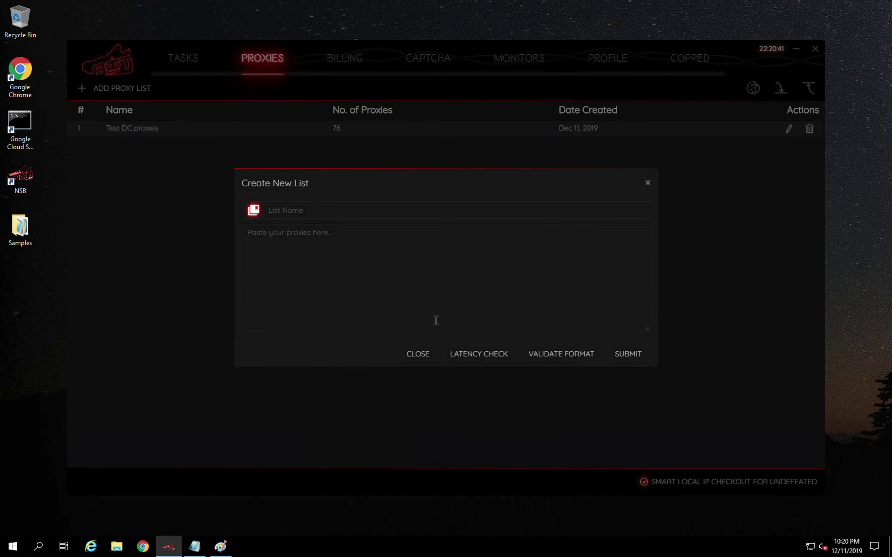
pyautogui.click(418, 354)
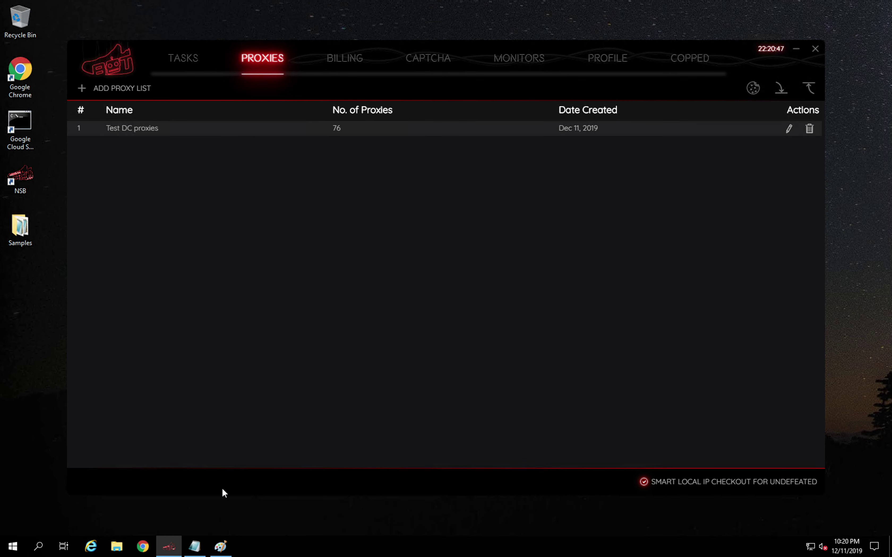
pyautogui.click(198, 553)
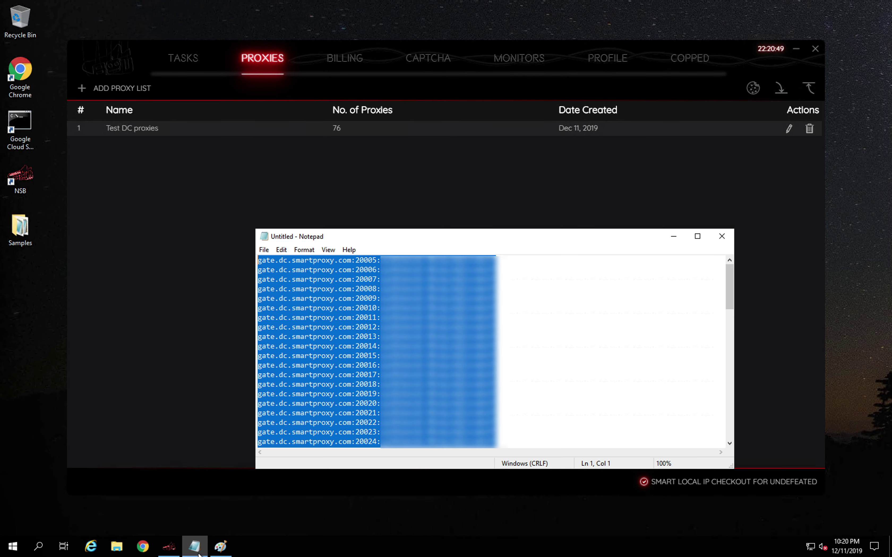
pyautogui.click(198, 553)
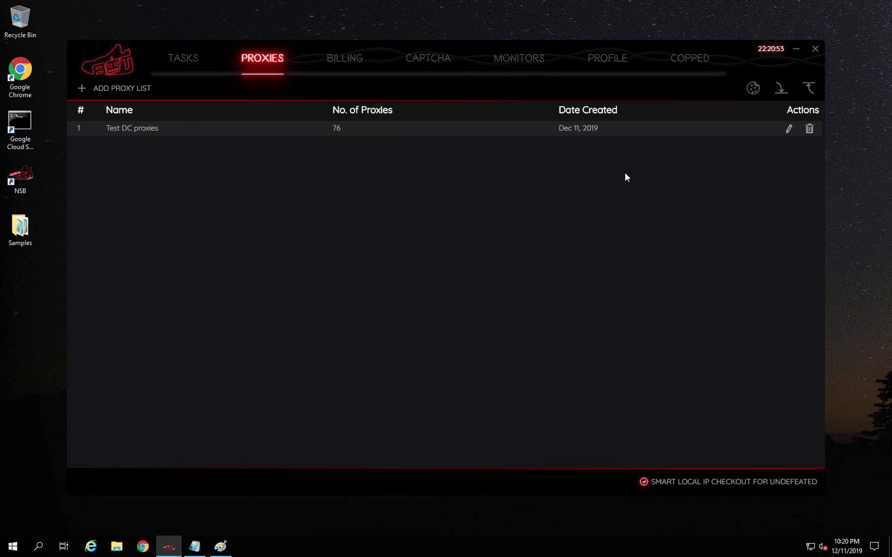
pyautogui.click(780, 90)
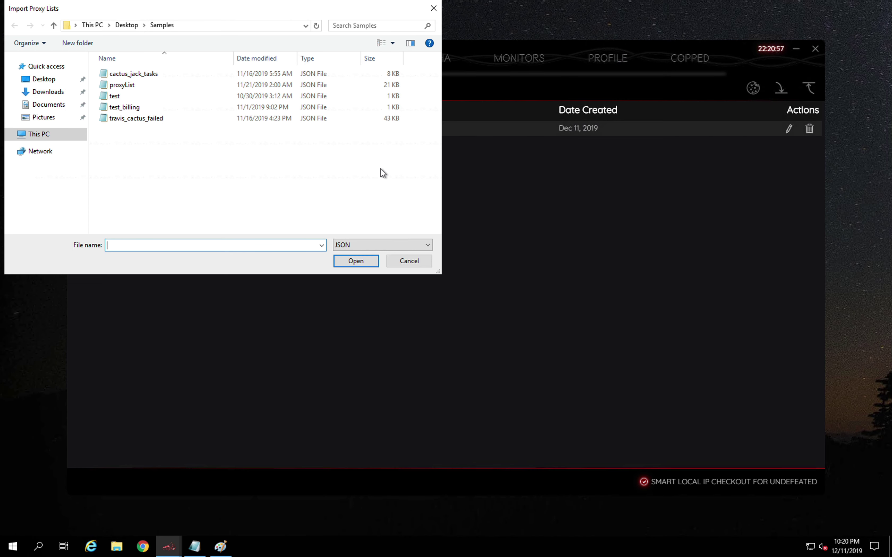
pyautogui.click(122, 86)
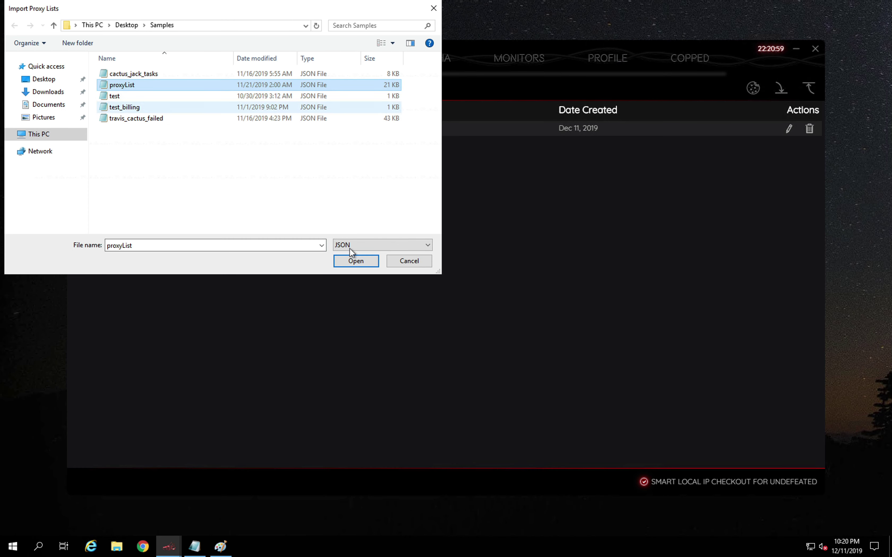
pyautogui.click(399, 262)
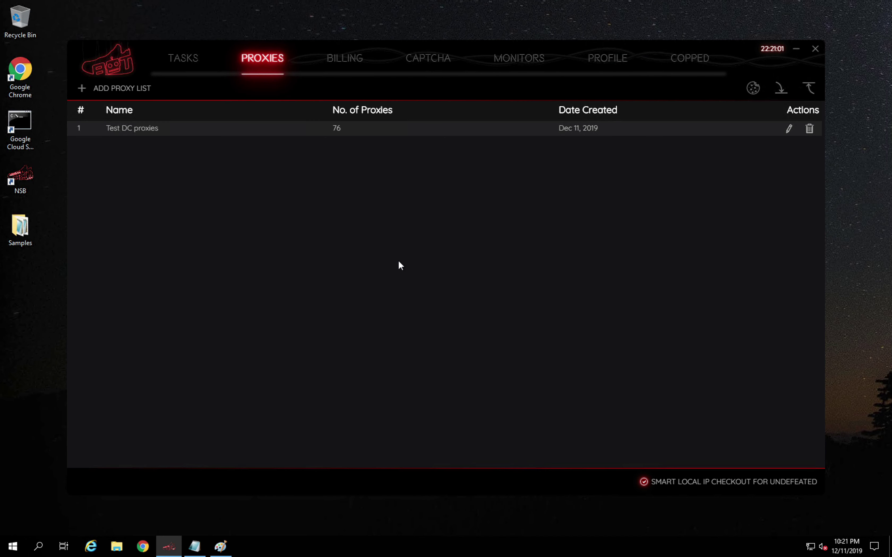